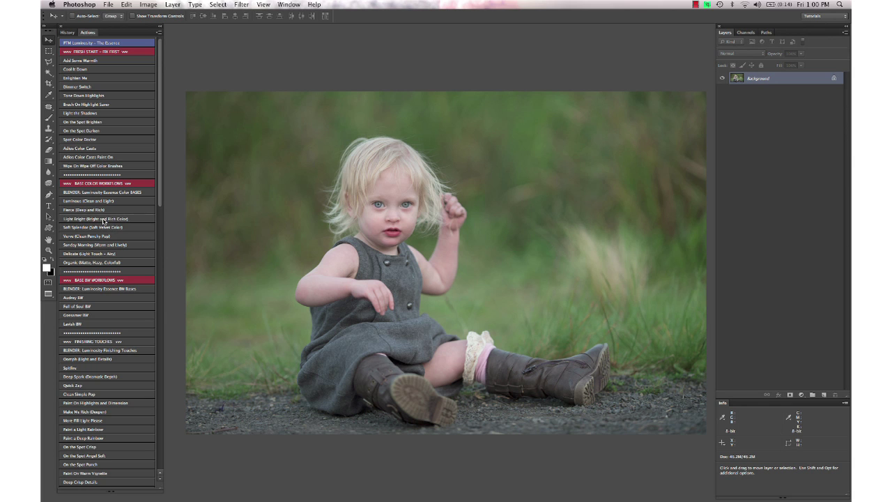
Apply the Light Bright look and lower its Brighten layer to 35% opacity.
left_click(103, 221)
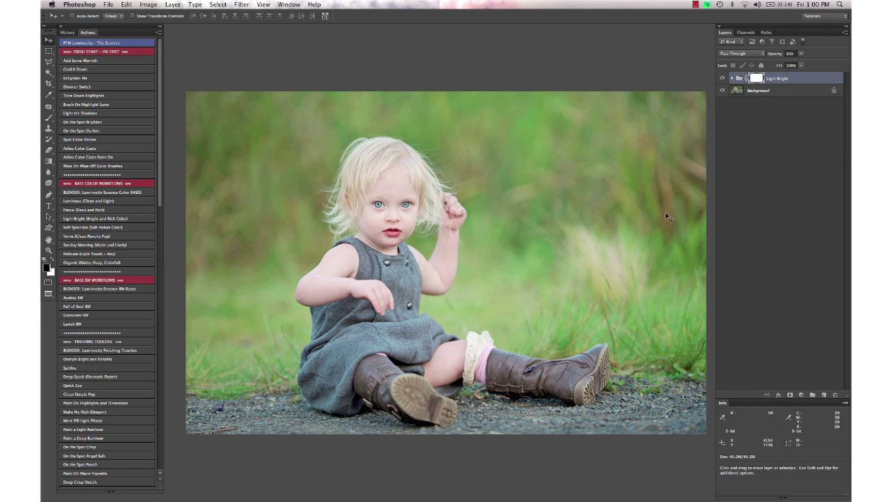
left_click(732, 78)
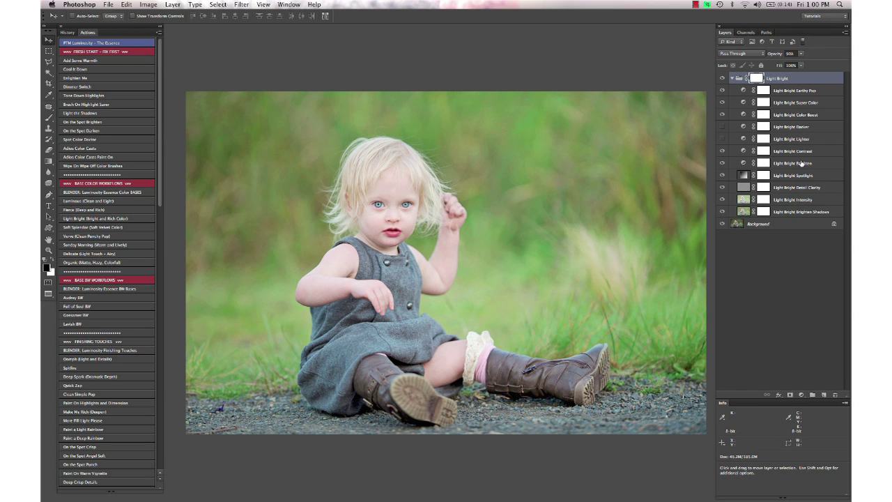
left_click(803, 163)
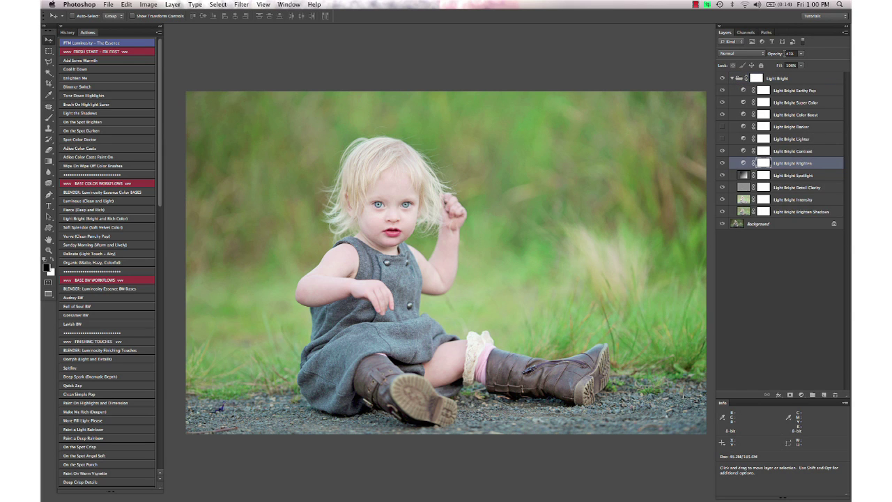
left_click_drag(778, 56, 765, 62)
Hide the Light Bright Brighten layer, collapse the group, and run Adios Color Casts Paint On.
left_click(722, 165)
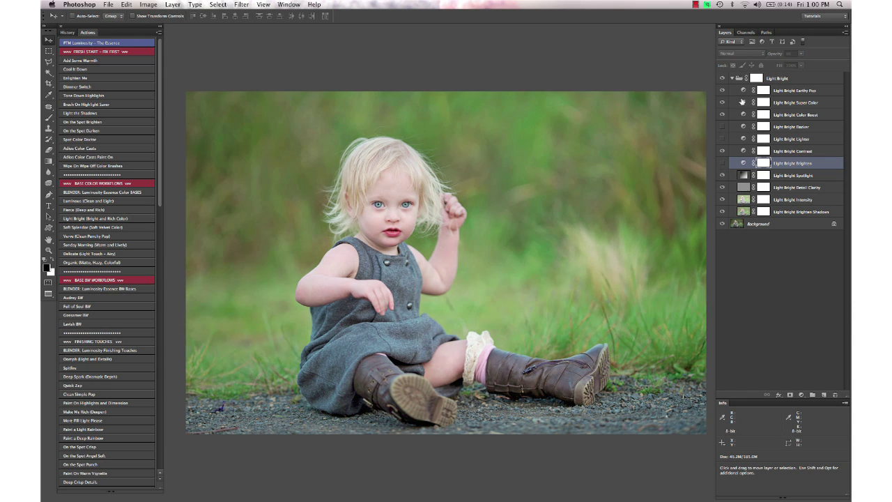
left_click(727, 79)
left_click(722, 78)
left_click(723, 78)
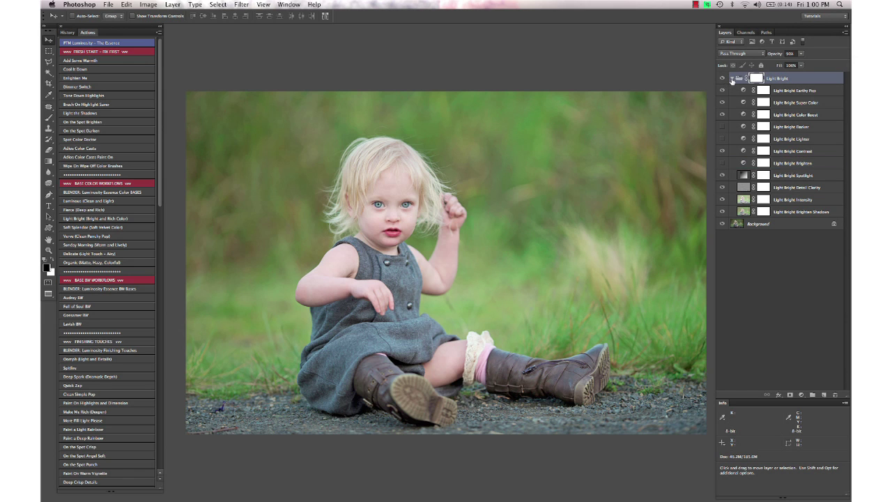
left_click(732, 78)
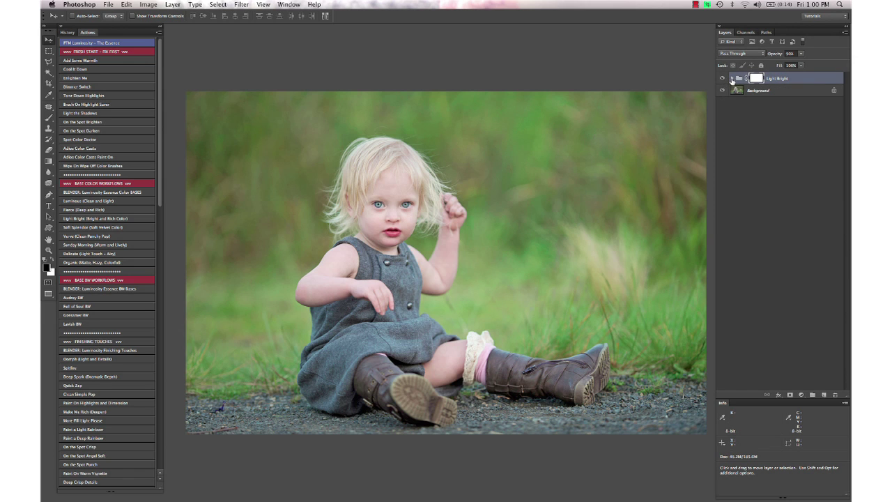
left_click(117, 158)
Paint the Adios to Cyan correction onto the grey dress, shrinking the brush to 289 px.
key("Return")
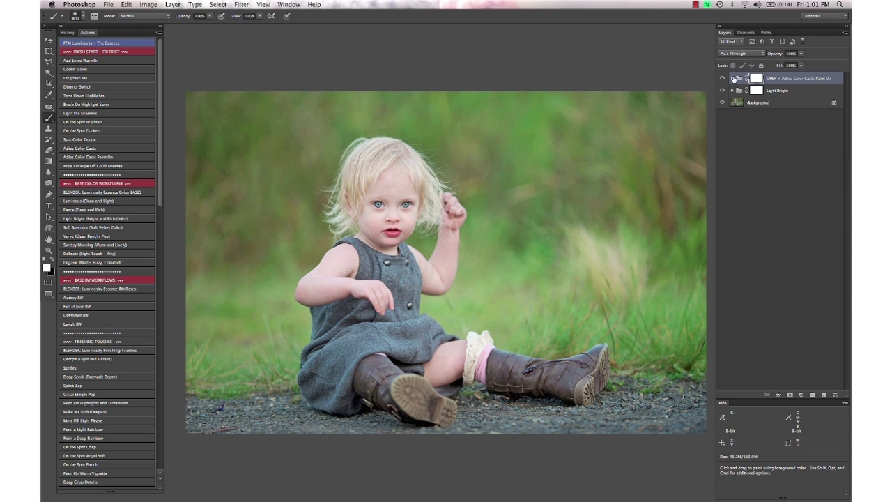
left_click(733, 79)
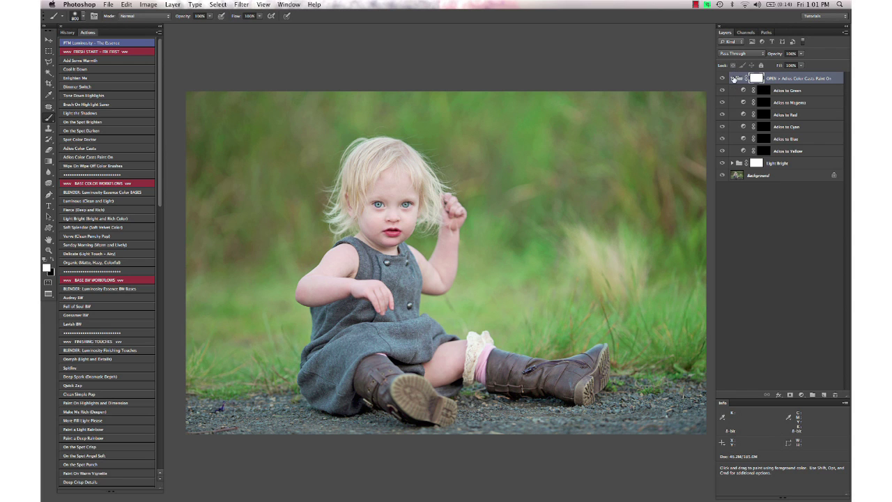
left_click(763, 128)
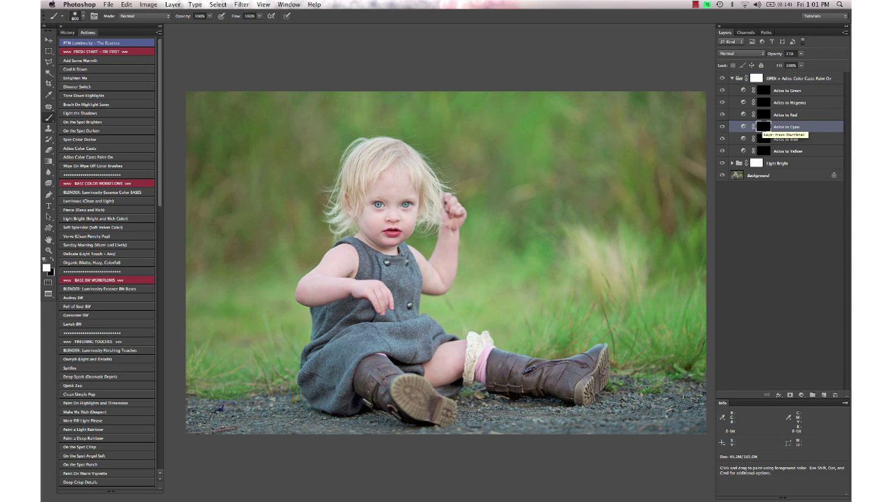
mouse_move(386, 182)
left_mouse_down()
mouse_move(387, 209)
mouse_move(338, 275)
mouse_move(352, 292)
mouse_move(382, 285)
left_mouse_up()
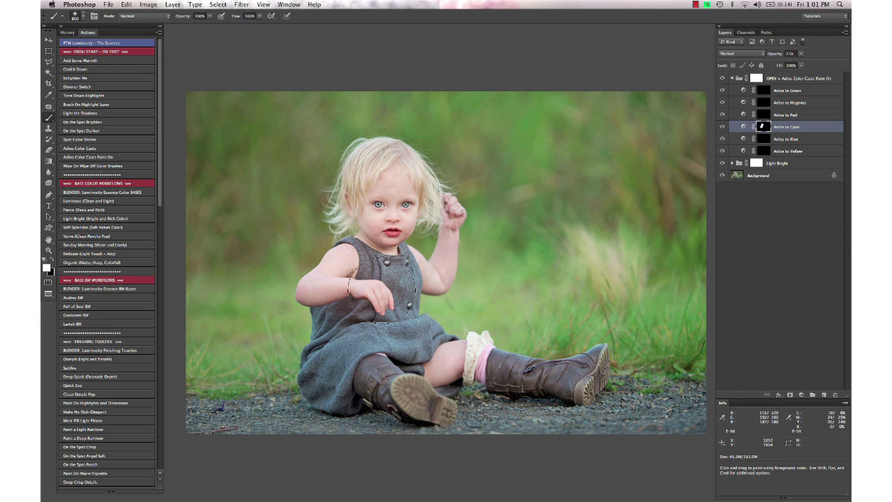
right_click(382, 286)
left_click_drag(480, 320, 458, 315)
key("Return")
Collapse the Adios Color Casts group and lower it to 83% opacity.
left_click(732, 78)
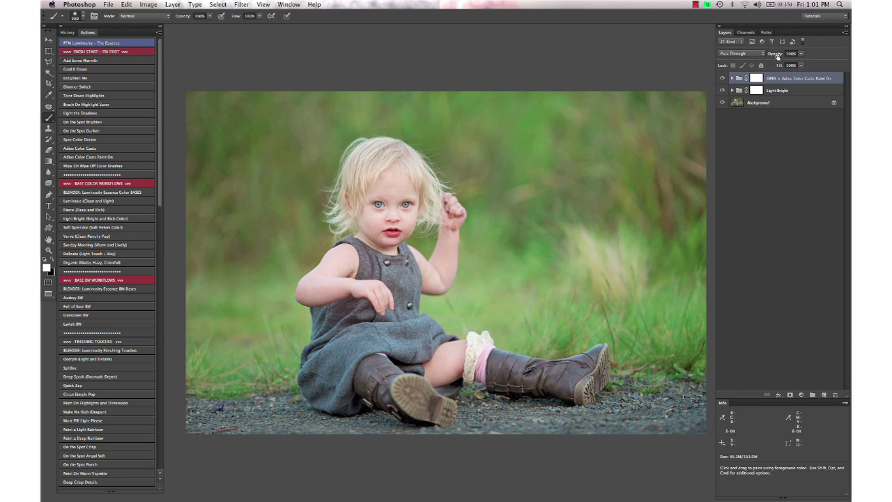
left_click_drag(777, 56, 772, 56)
scroll(145, 220, "down", 5)
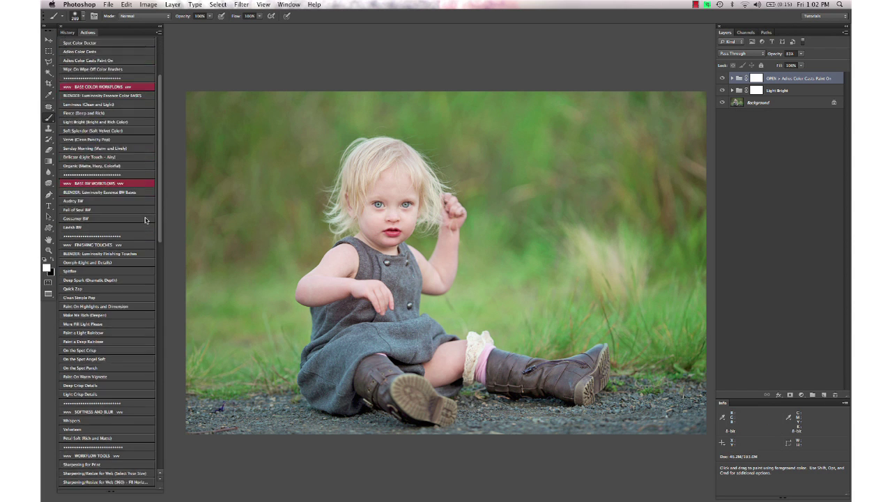
Run Paint On Highlights and Dimension and brush white highlights into the grass with a 1600 px brush.
scroll(145, 220, "down", 3)
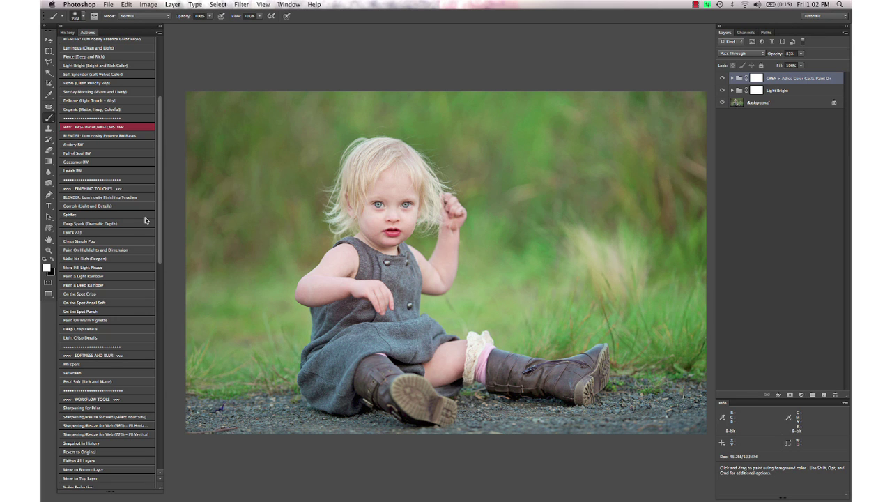
left_click(129, 250)
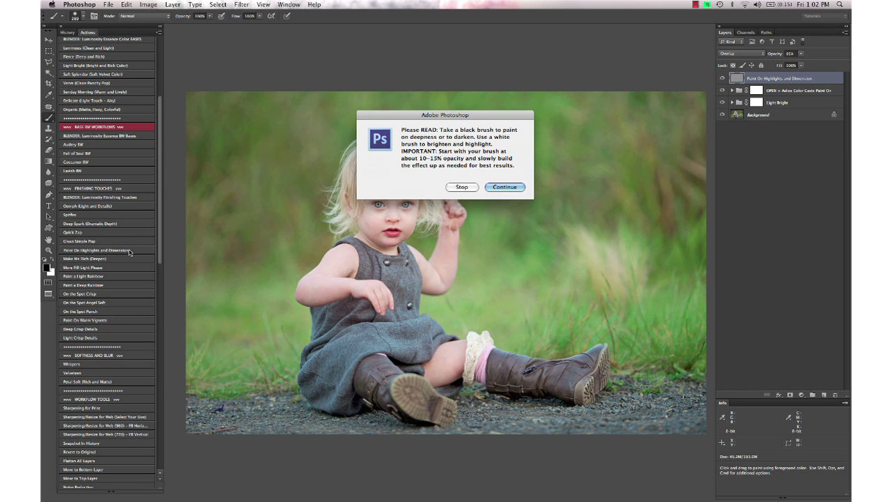
left_click(506, 187)
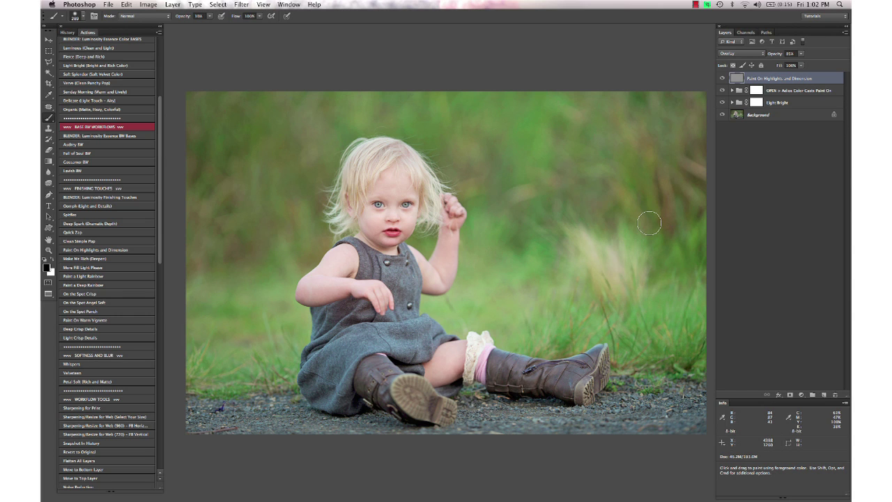
key("bracketright")
key("bracketright")
key("bracketright")
key("bracketright")
key("bracketright")
key("bracketright")
key("bracketright")
key("bracketright")
key("bracketright")
key("bracketright")
key("bracketright")
key("bracketright")
key("bracketright")
key("bracketright")
key("bracketright")
key("bracketright")
key("bracketright")
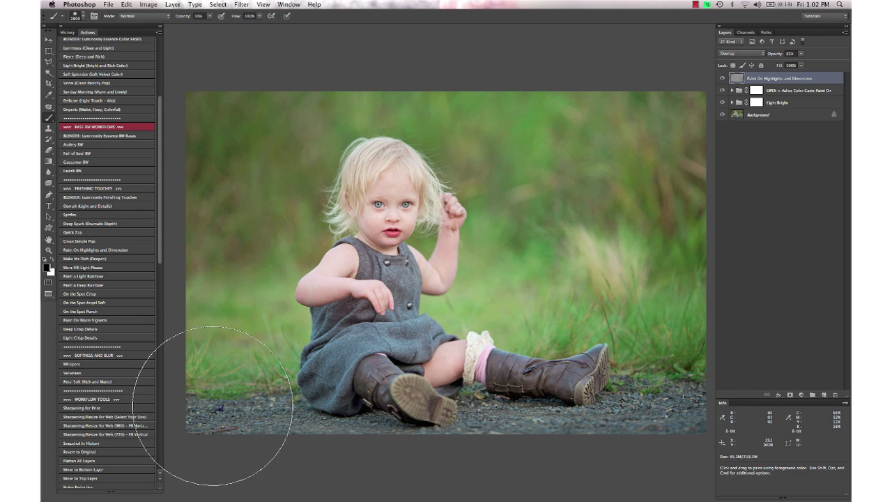
key("x")
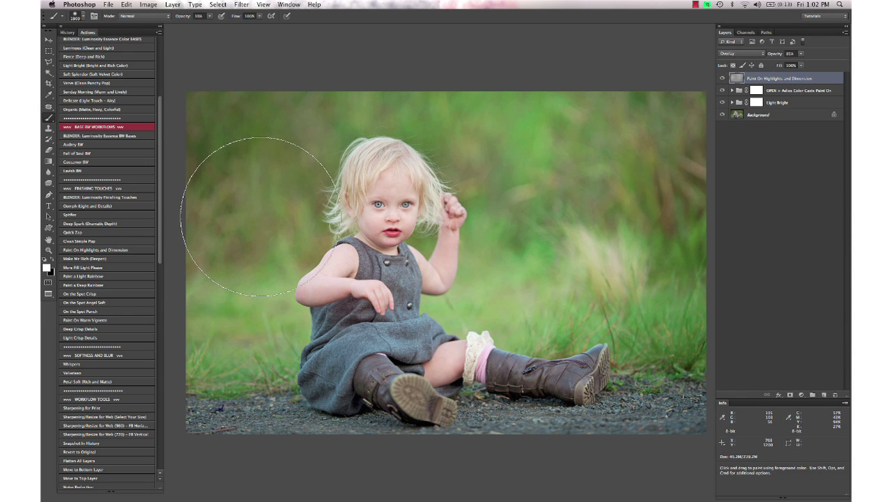
key("v")
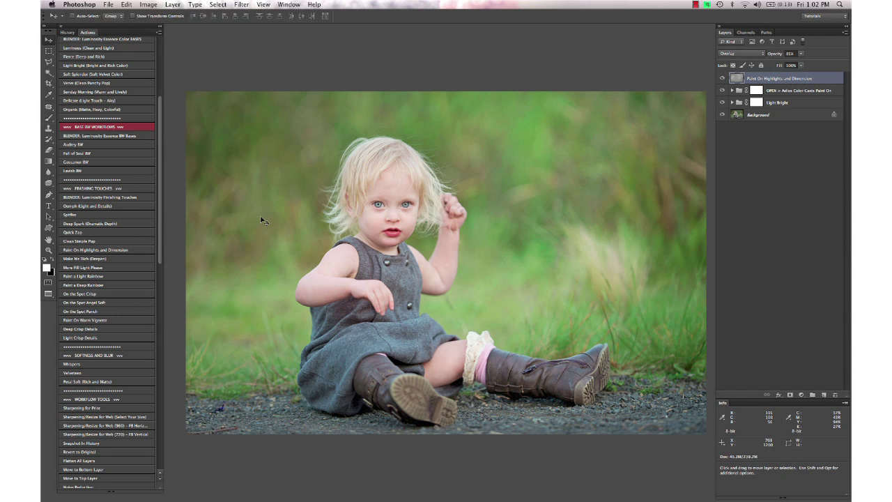
Compare the highlights layer on and off, then run BLENDER: Luminosity The Artisan.
left_click(721, 80)
left_click(721, 79)
scroll(104, 216, "down", 10)
scroll(104, 216, "down", 2)
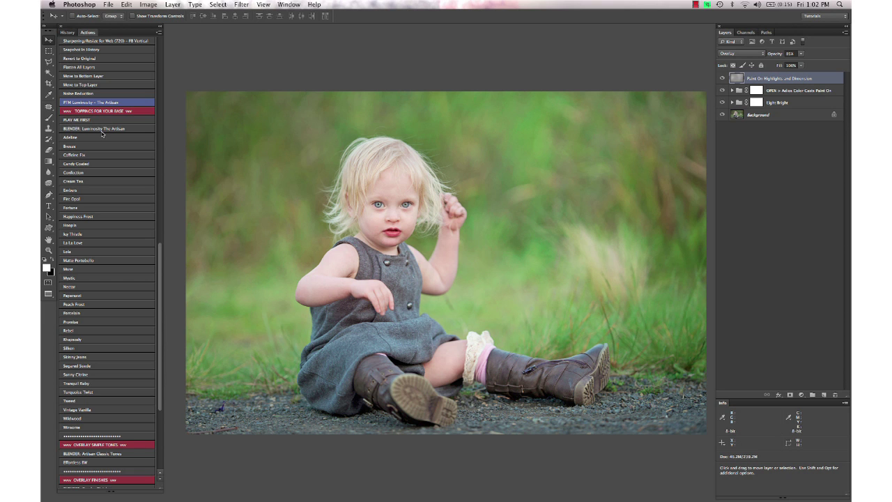
left_click(132, 131)
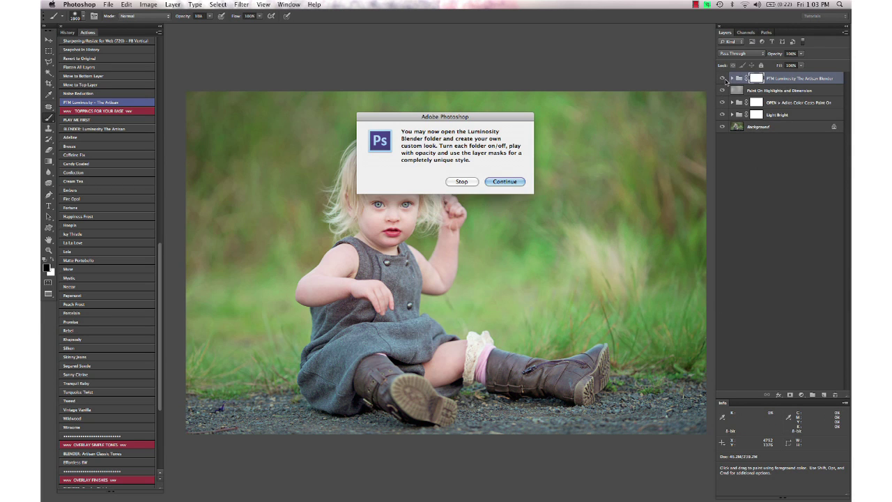
Switch on the Candy Coated look inside the Artisan blender group at 32% opacity.
left_click(504, 181)
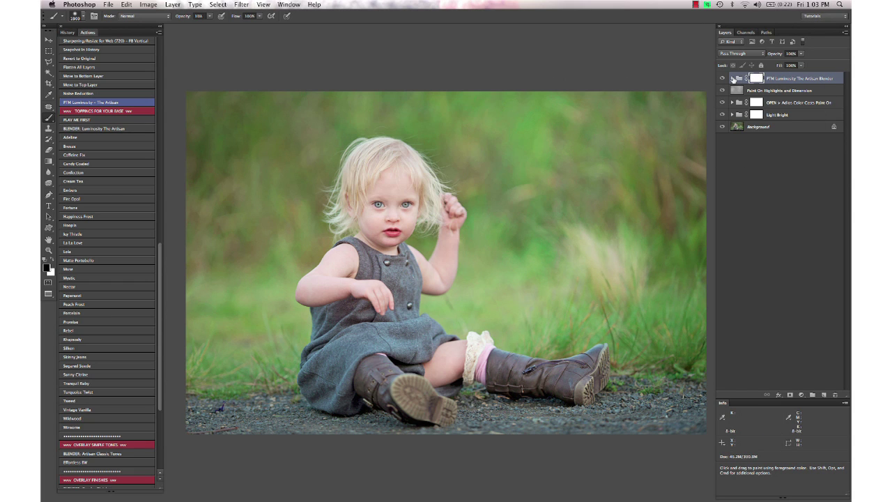
left_click(732, 78)
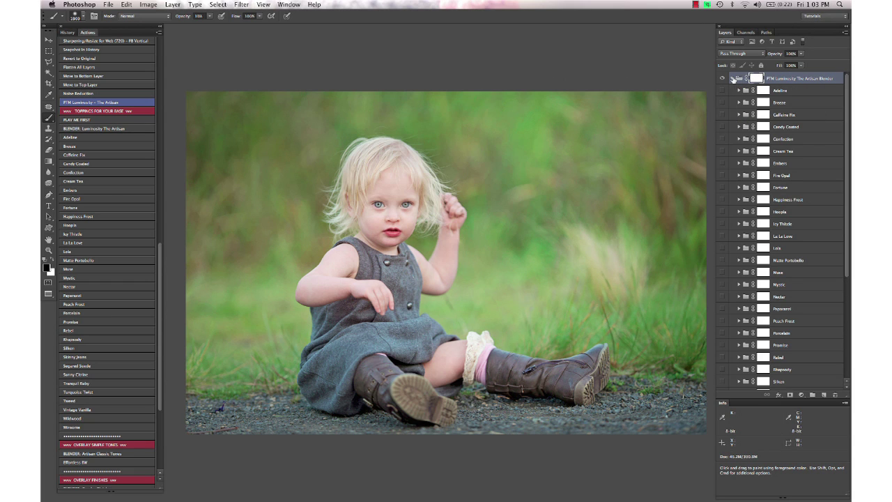
scroll(779, 114, "down", 1)
left_click(783, 121)
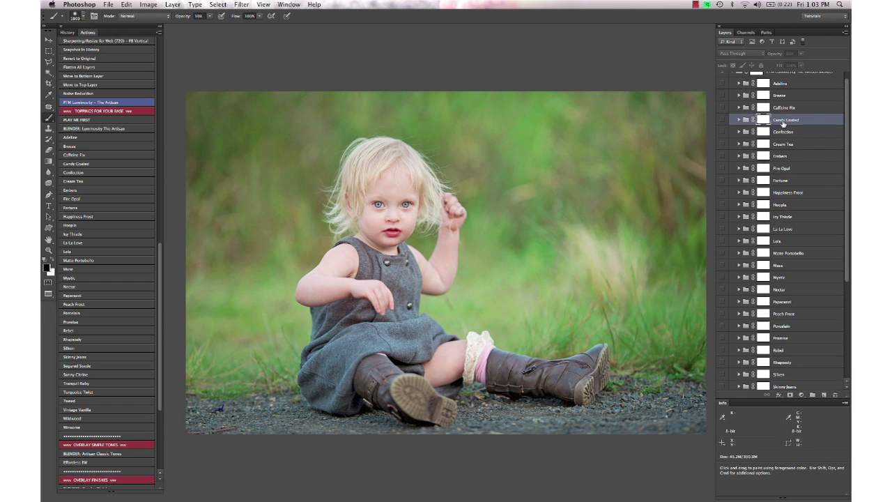
left_click(723, 120)
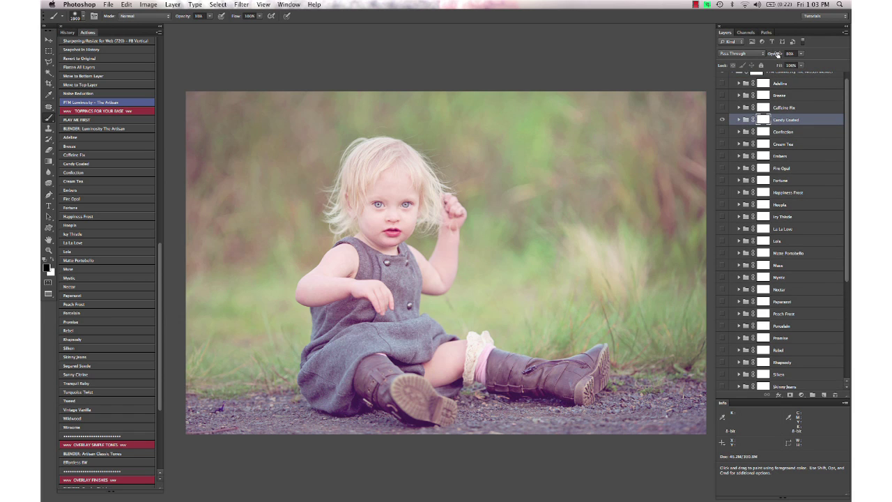
left_click_drag(777, 54, 758, 53)
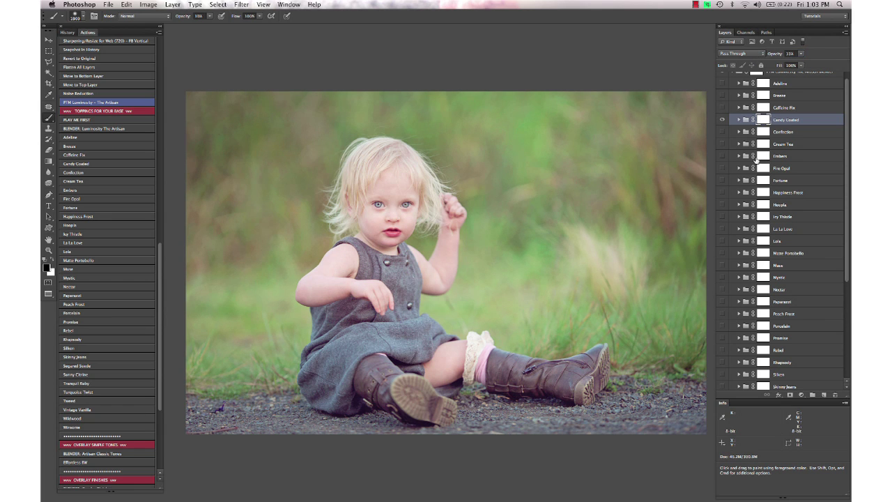
Turn on the Rhapsody tone group at 50% opacity.
scroll(756, 159, "down", 4)
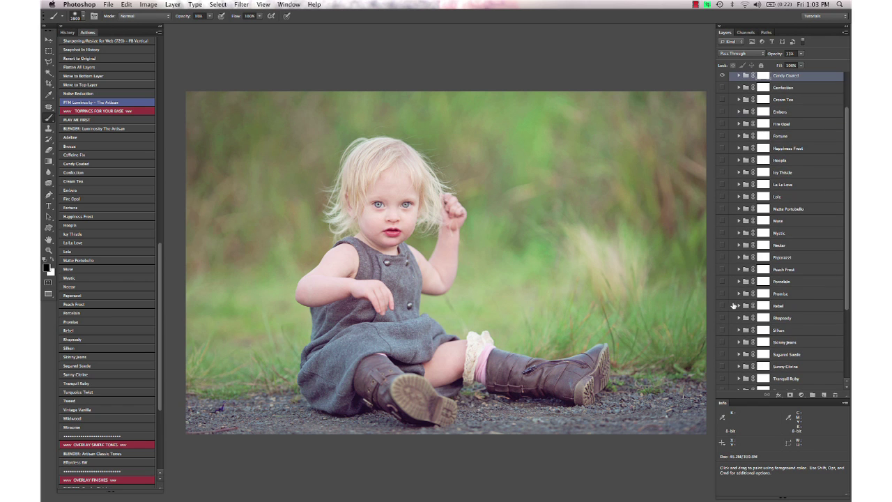
left_click(722, 319)
left_click(786, 321)
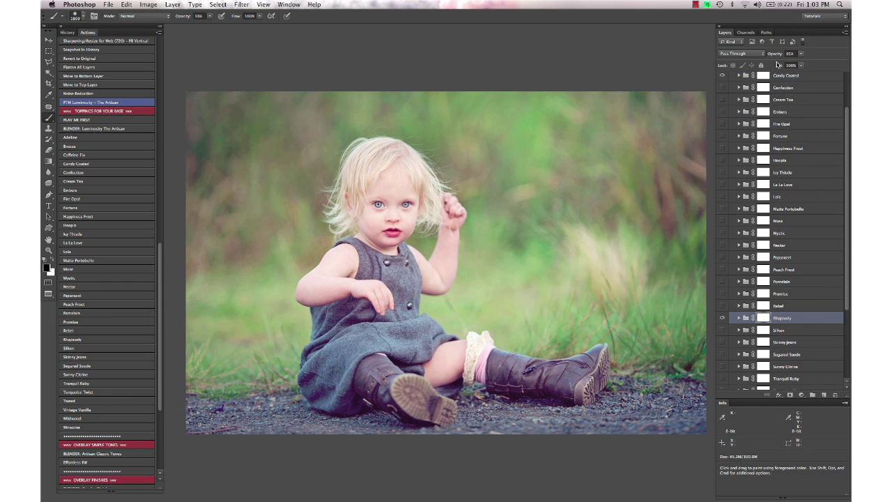
left_click_drag(779, 57, 765, 55)
key("Return")
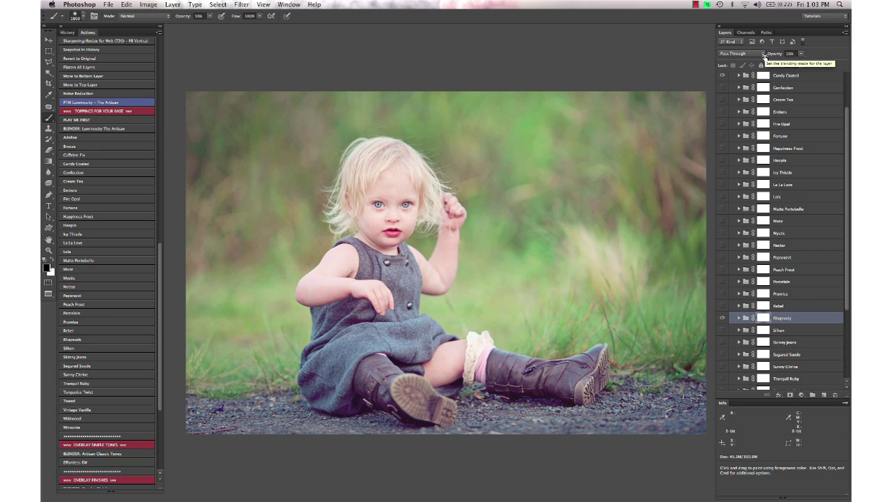
Enable La La Love, invert its mask, and paint the warm tint over the upper background.
left_click(761, 185)
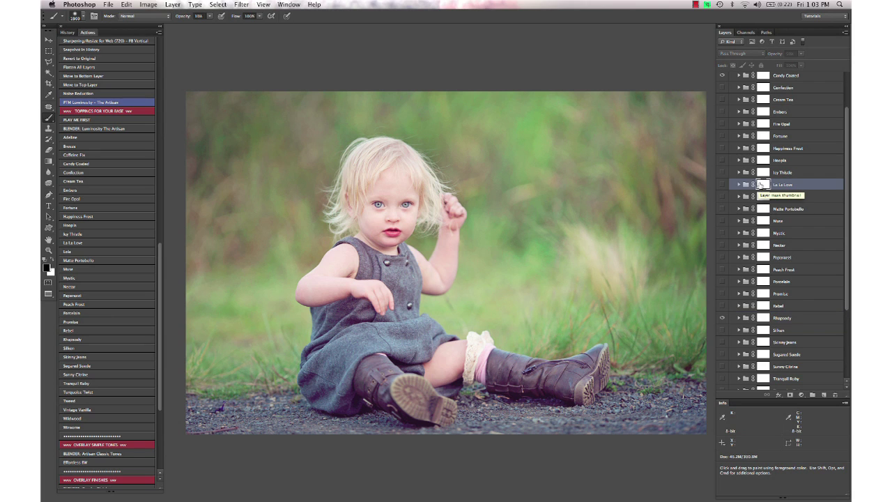
left_click(722, 184)
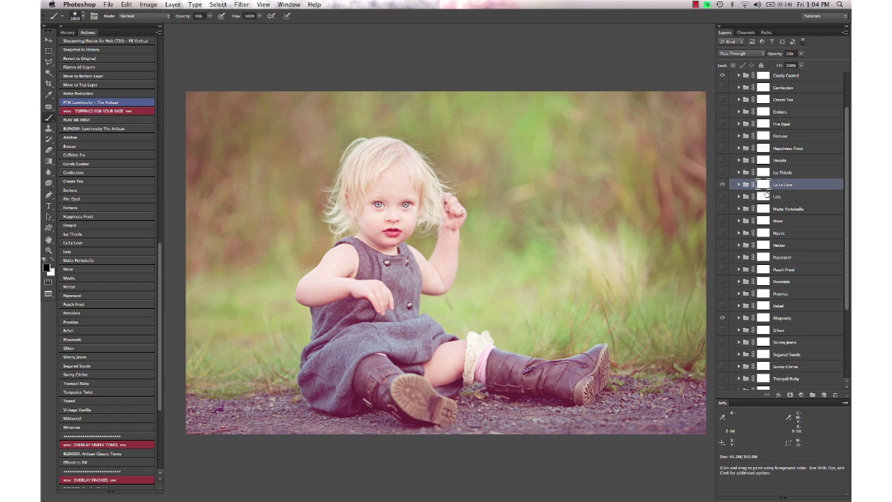
key("super+i")
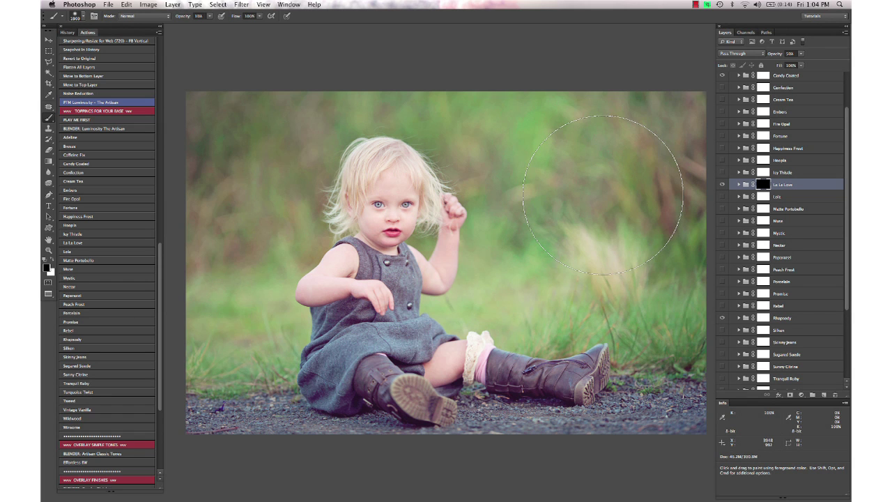
key("x")
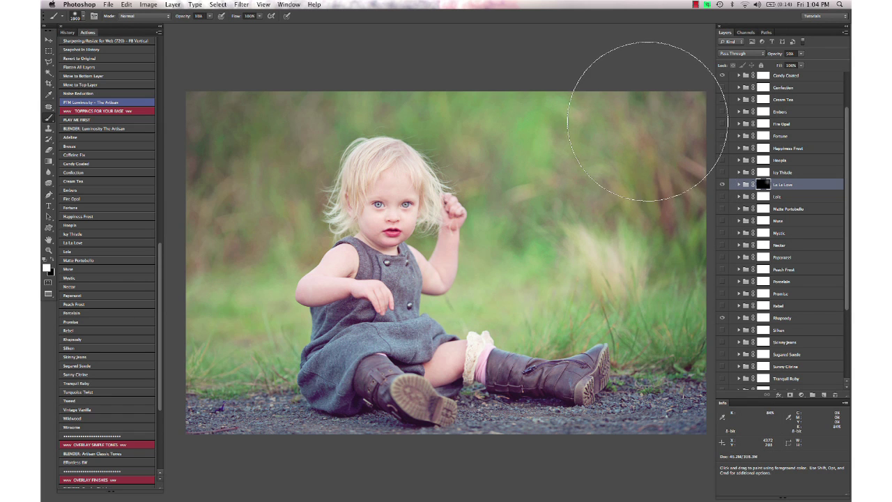
left_click_drag(647, 122, 645, 209)
mouse_move(240, 154)
left_mouse_down()
mouse_move(203, 263)
mouse_move(199, 159)
mouse_move(269, 439)
mouse_move(229, 369)
left_mouse_up()
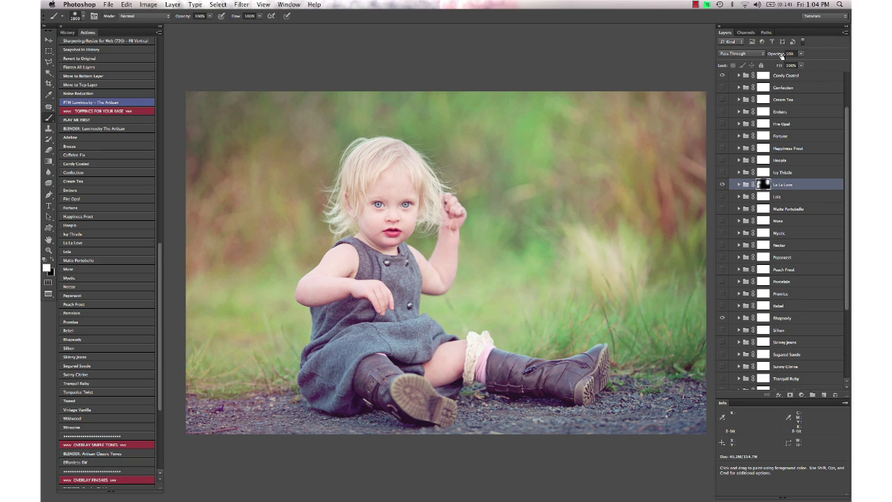
Lower La La Love to 33% opacity and compare it on and off.
left_click_drag(776, 54, 766, 54)
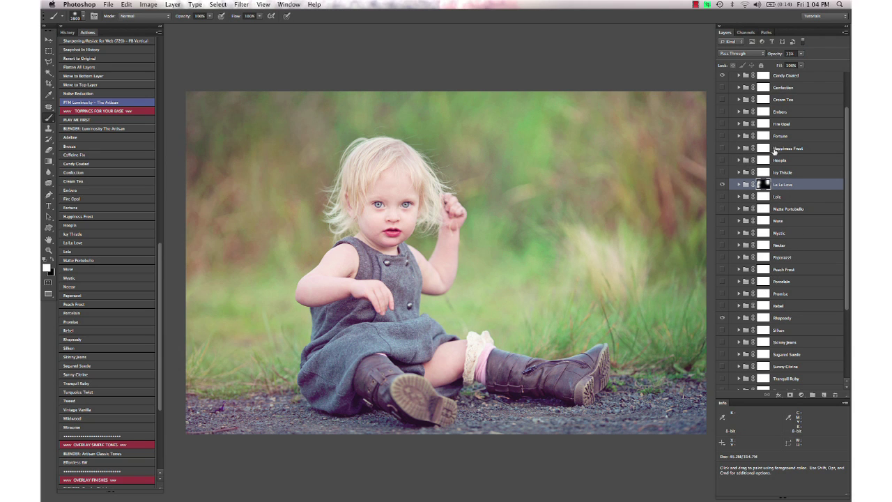
left_click(722, 184)
left_click(721, 184)
key("v")
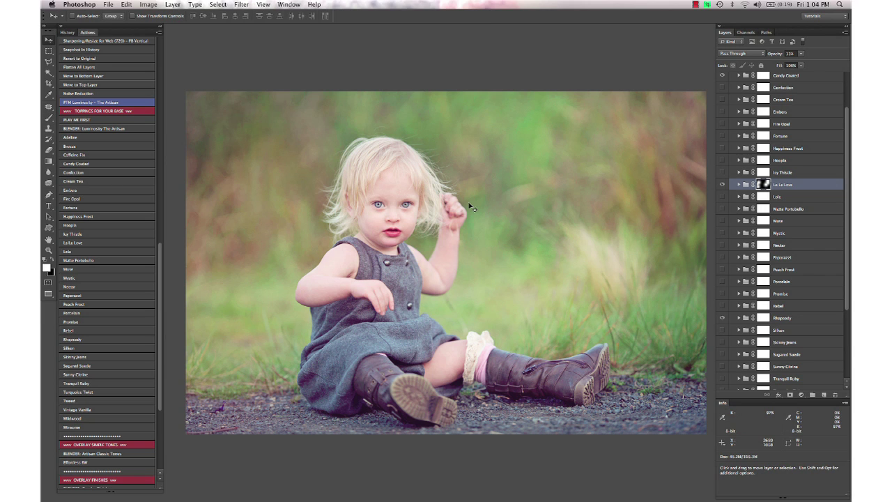
Scroll to the overlay finishes and run the Rich Deep Matte action.
scroll(115, 340, "down", 6)
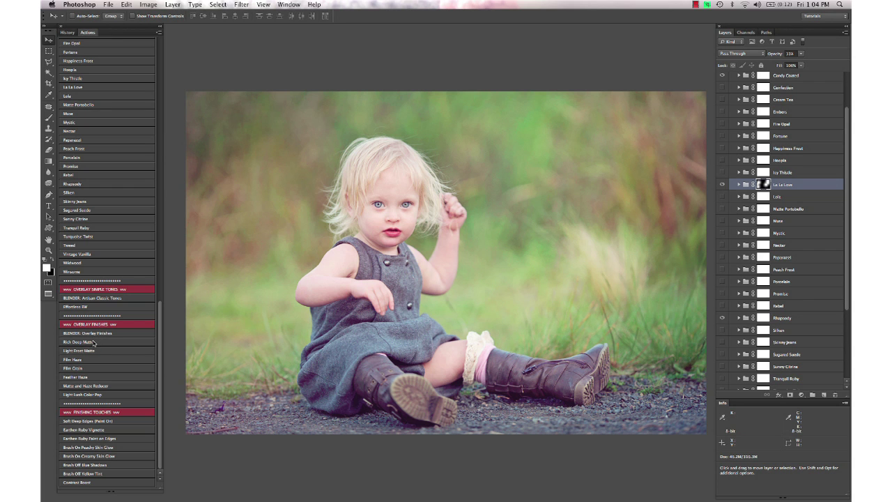
left_click(93, 343)
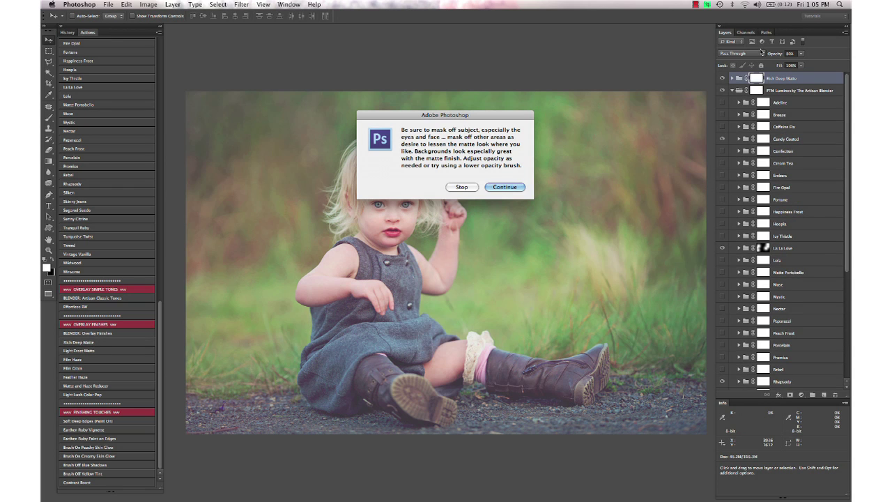
Mask the Rich Deep Matte off the girl's chest and arm, shrinking the brush to 321 px.
key("Return")
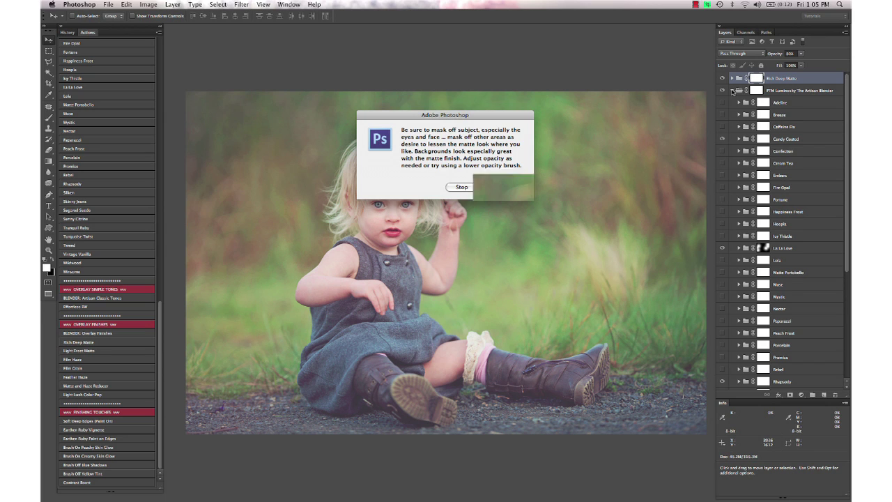
left_click(732, 91)
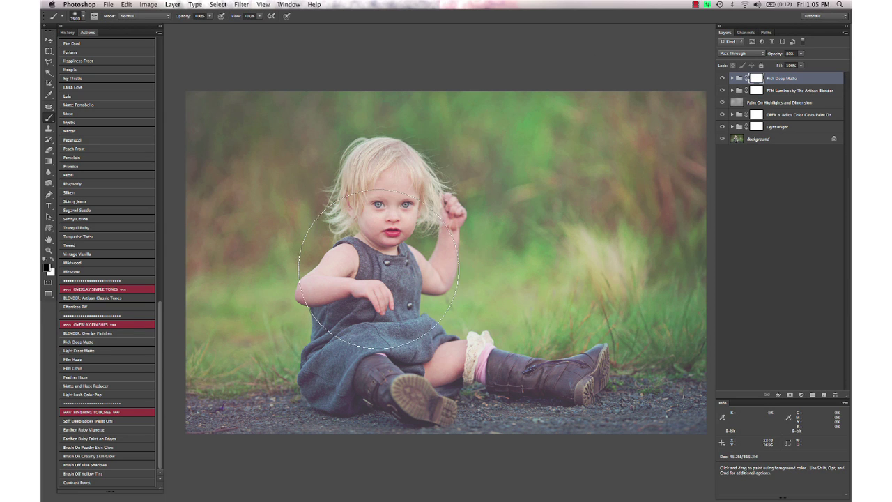
key("bracketleft")
key("bracketleft")
key("bracketleft")
key("bracketleft")
key("bracketleft")
key("bracketleft")
key("bracketleft")
key("bracketleft")
mouse_move(381, 269)
left_mouse_down()
mouse_move(383, 167)
mouse_move(390, 202)
mouse_move(355, 285)
left_mouse_up()
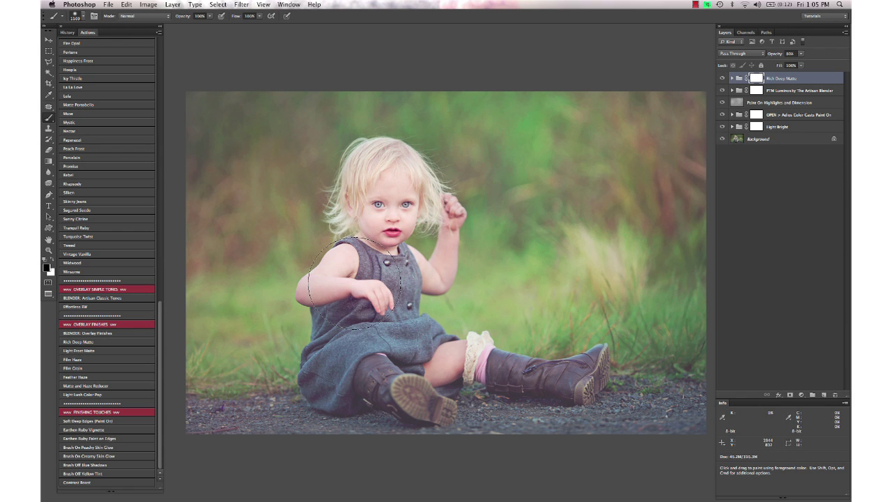
right_click(394, 290)
left_click_drag(474, 306, 457, 306)
key("Return")
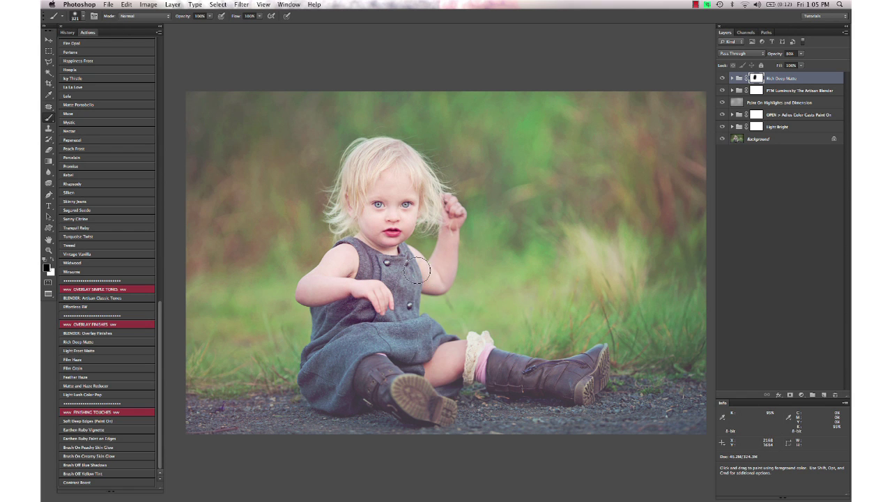
Mask the matte off the girl's face and arm with a 447 px brush, then reduce it to 237 px.
right_click(375, 293)
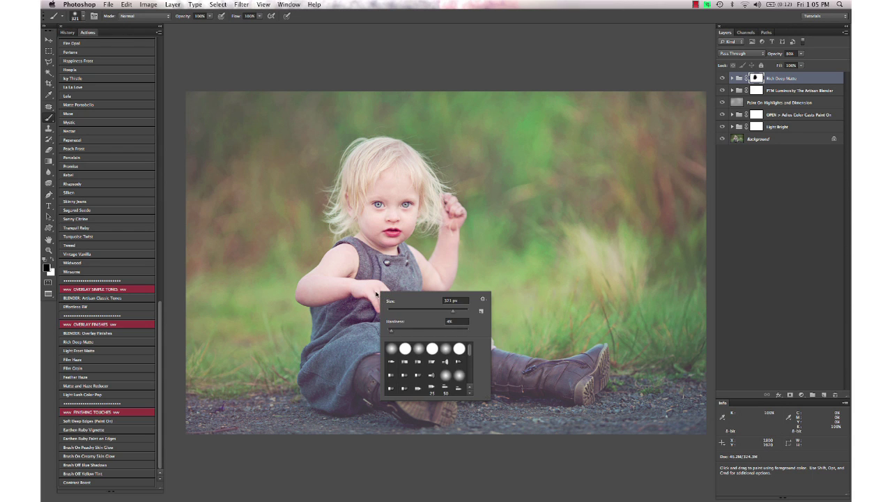
left_click_drag(453, 311, 461, 311)
key("Return")
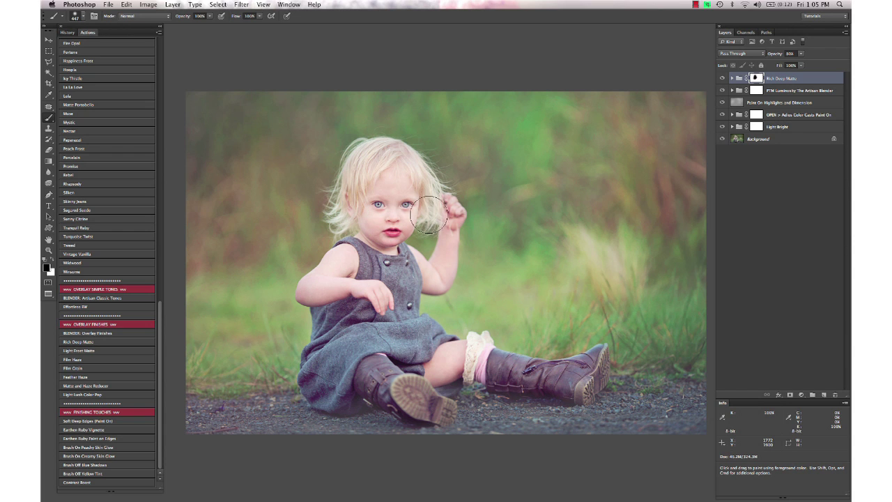
left_click_drag(543, 302, 351, 285)
right_click(346, 344)
left_click_drag(429, 364, 426, 363)
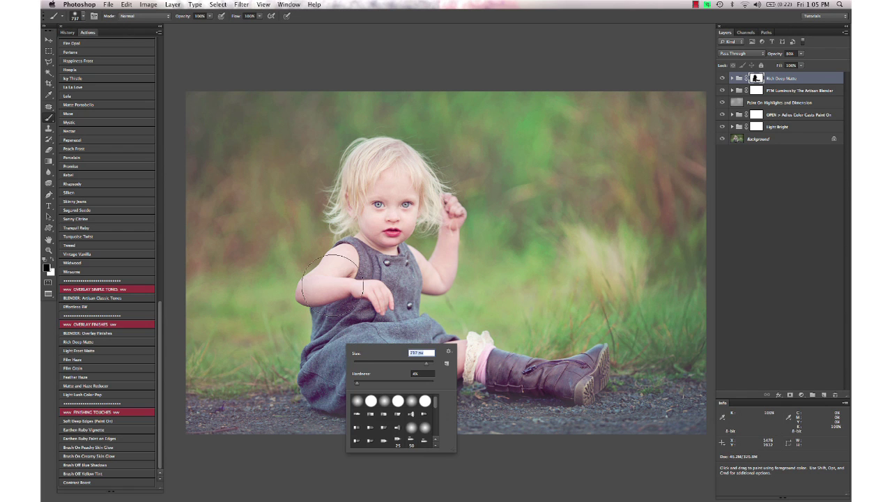
left_click(331, 286)
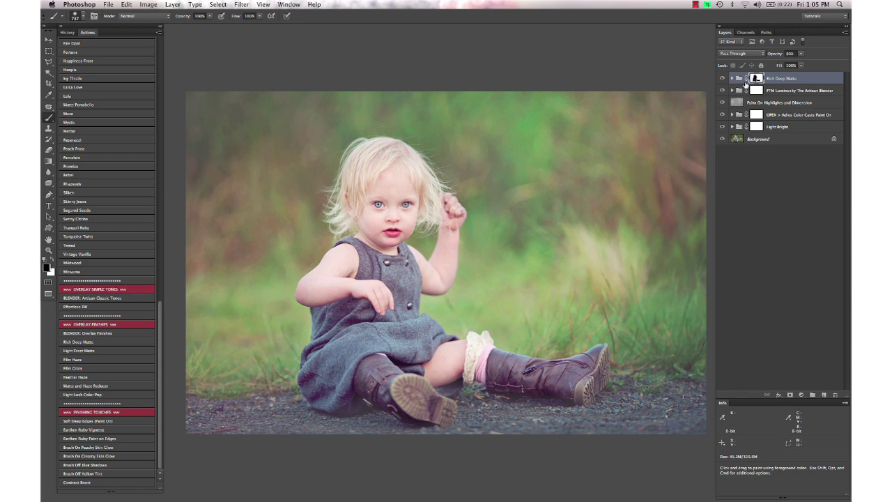
left_click(772, 55)
Set the matte to 65%, then paint Earthen Ruby edge darkening and soften it to 32%.
type("65")
key("Return")
left_click(101, 439)
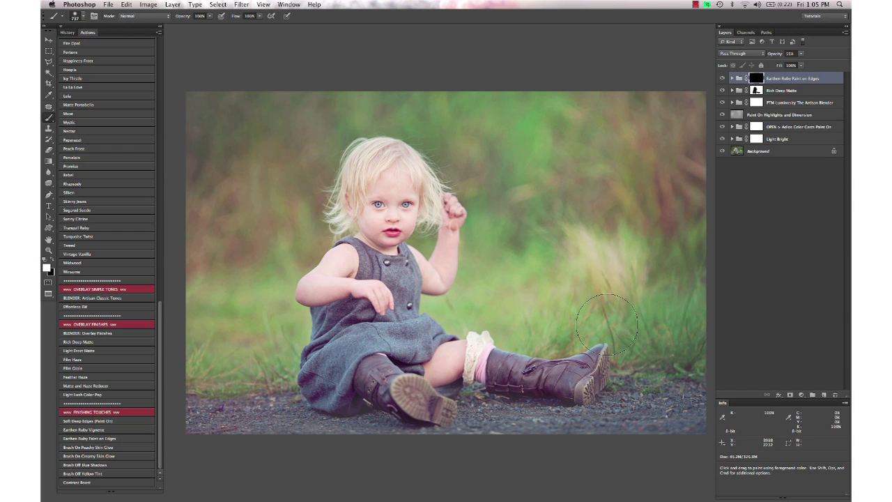
key("bracketright")
key("bracketright")
key("bracketright")
key("bracketright")
key("bracketright")
key("bracketright")
key("bracketright")
key("bracketright")
key("bracketright")
key("bracketright")
key("bracketright")
key("bracketright")
mouse_move(541, 127)
left_mouse_down()
mouse_move(672, 230)
mouse_move(648, 418)
mouse_move(234, 499)
mouse_move(209, 265)
mouse_move(292, 56)
mouse_move(516, 35)
left_mouse_up()
left_click_drag(781, 55, 770, 56)
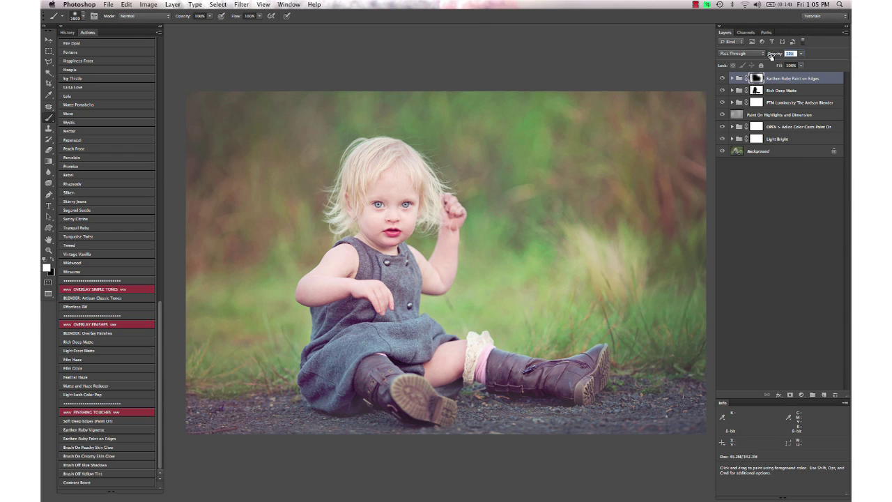
left_click(722, 152, "alt")
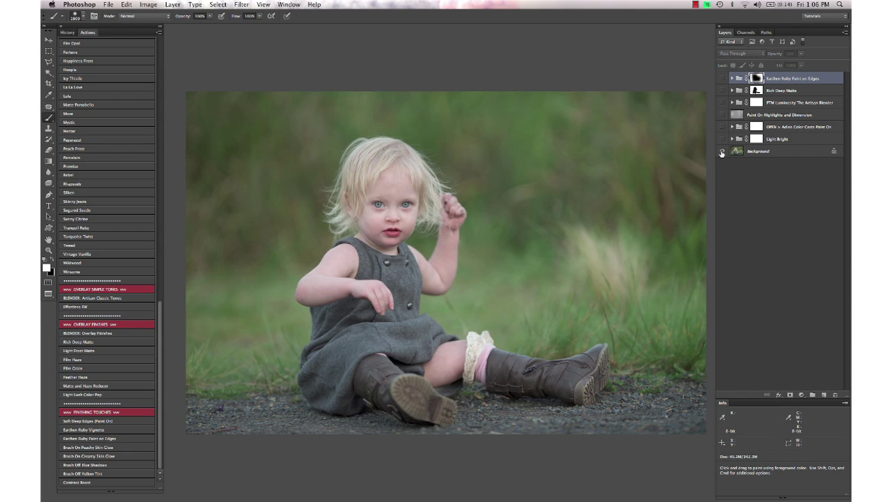
left_click(722, 152, "alt")
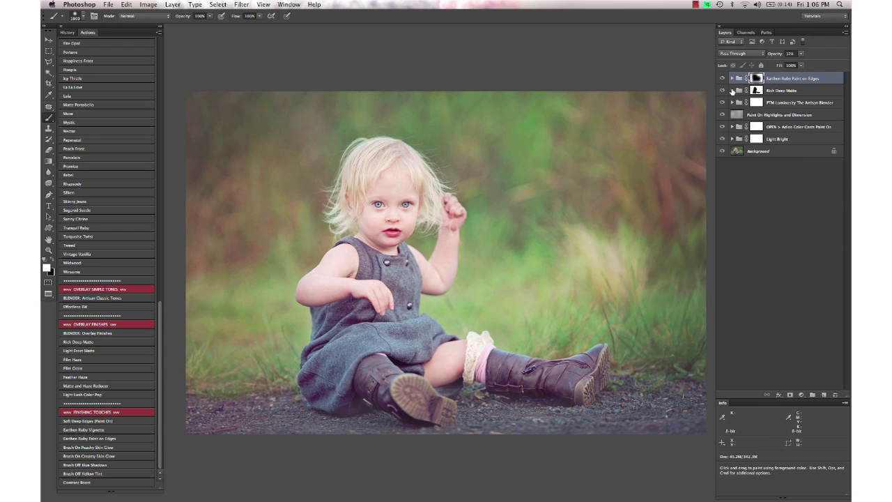
left_click(732, 90)
left_click(731, 91)
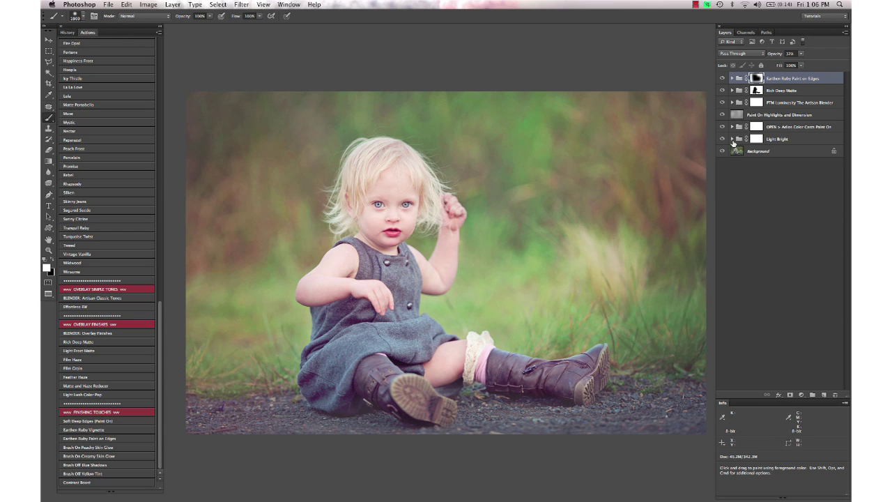